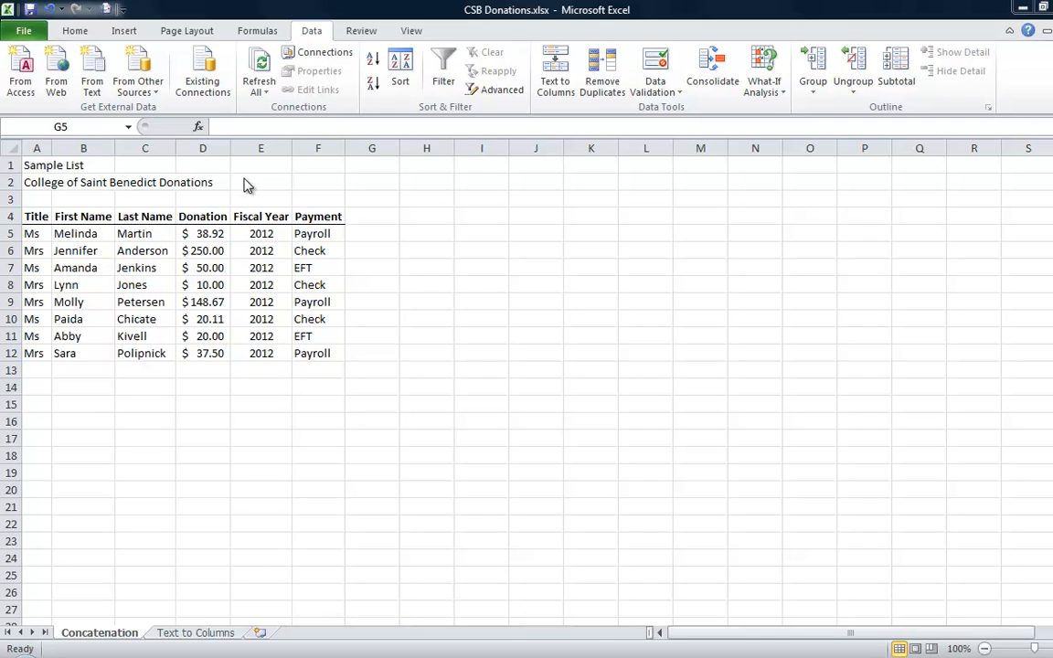
Start a formula in G5 that joins the title in A5 and the first name in B5 with a space between them.
{"action": "left_click", "coordinate": [363, 232]}
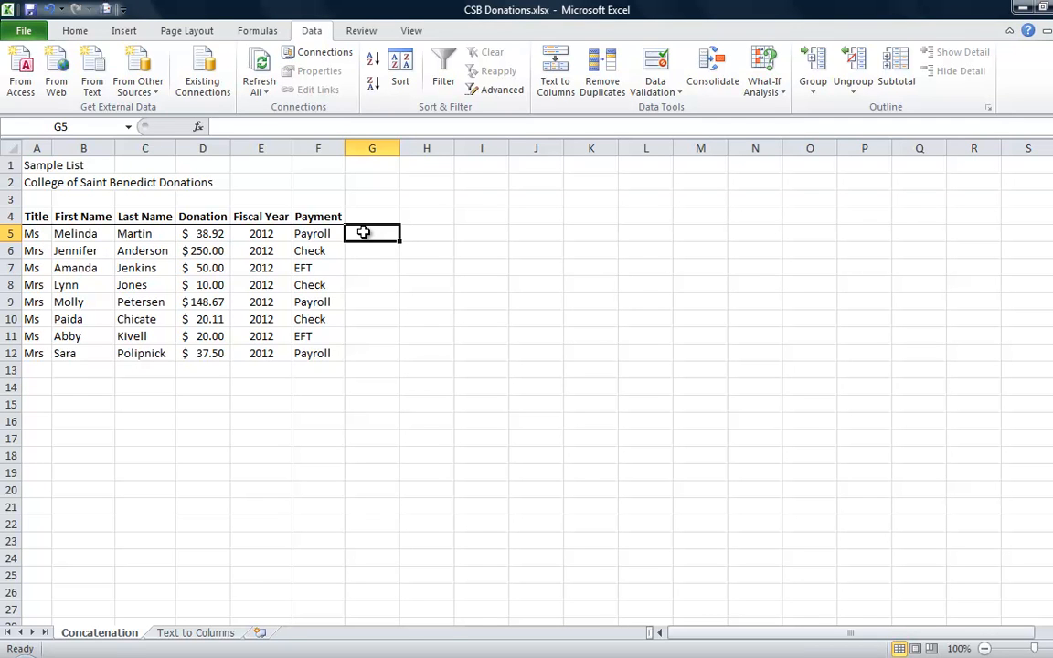
{"action": "type", "text": "="}
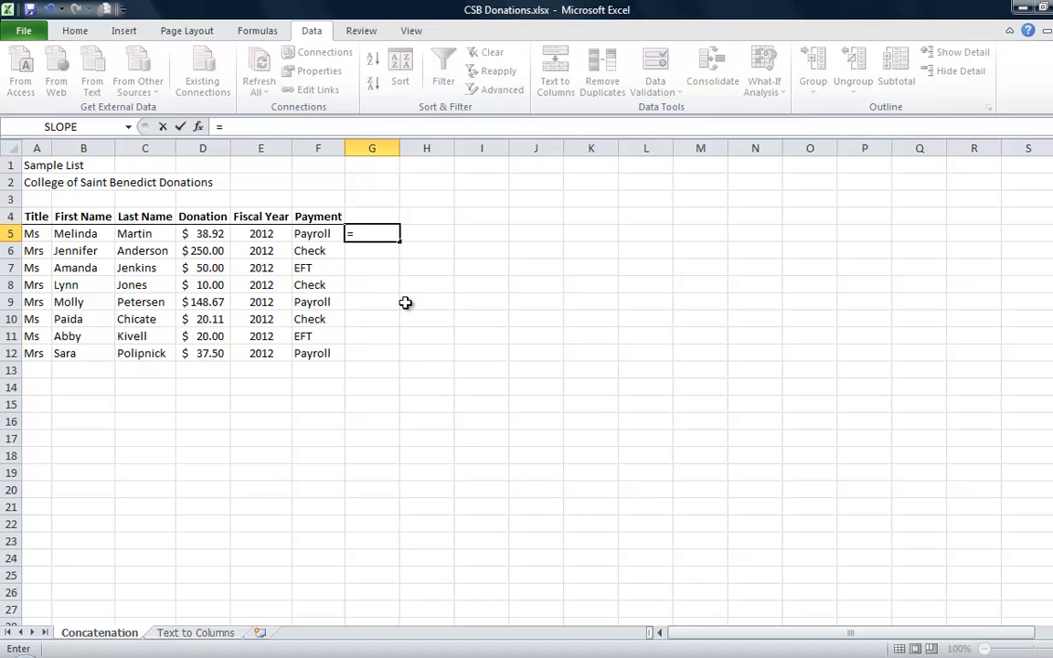
{"action": "key", "text": "Left"}
{"action": "key", "text": "Left"}
{"action": "key", "text": "Left"}
{"action": "key", "text": "Left"}
{"action": "key", "text": "Left"}
{"action": "key", "text": "Left"}
{"action": "type", "text": "&\" \""}
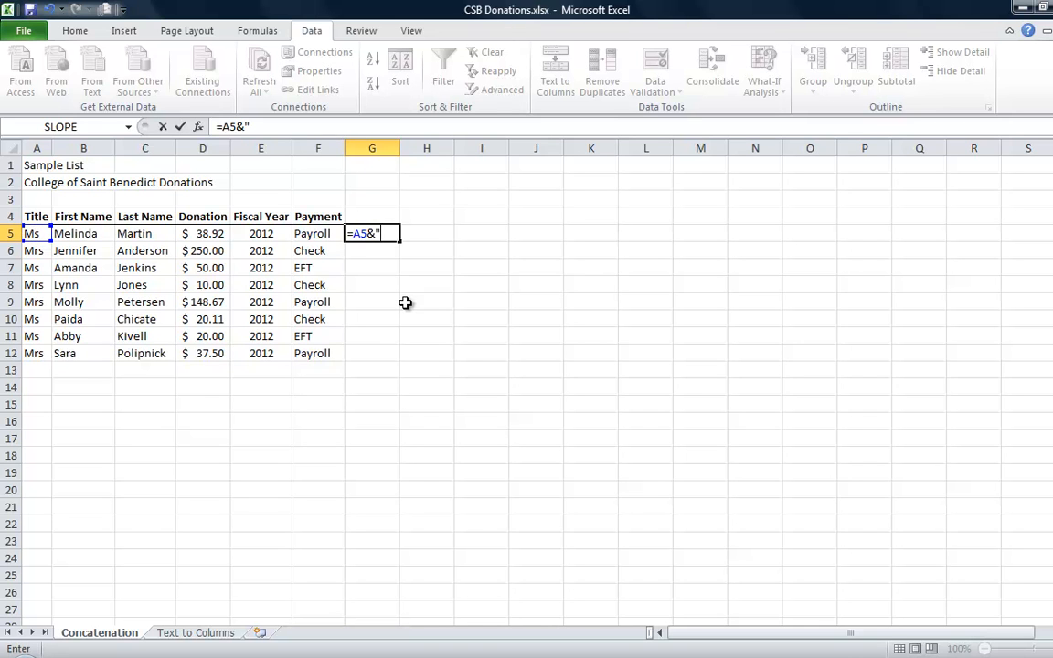
{"action": "type", "text": "&"}
{"action": "key", "text": "Left"}
{"action": "key", "text": "Left"}
{"action": "key", "text": "Left"}
{"action": "key", "text": "Left"}
{"action": "key", "text": "Left"}
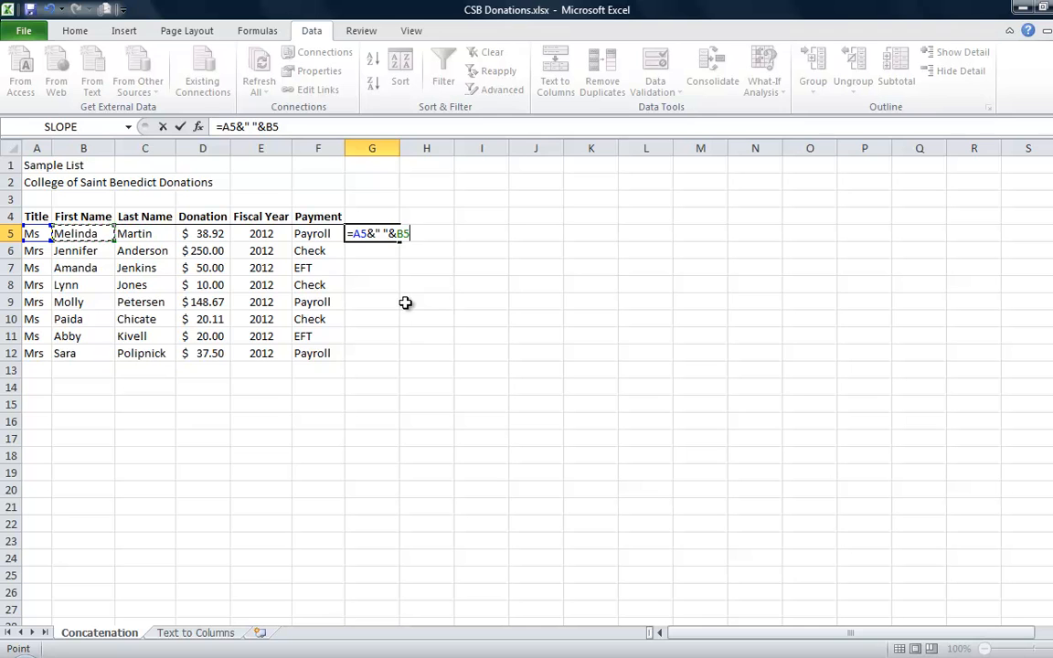
Append a space and the last name in C5 to the G5 formula, and complete the entry.
{"action": "type", "text": "&\" \"&"}
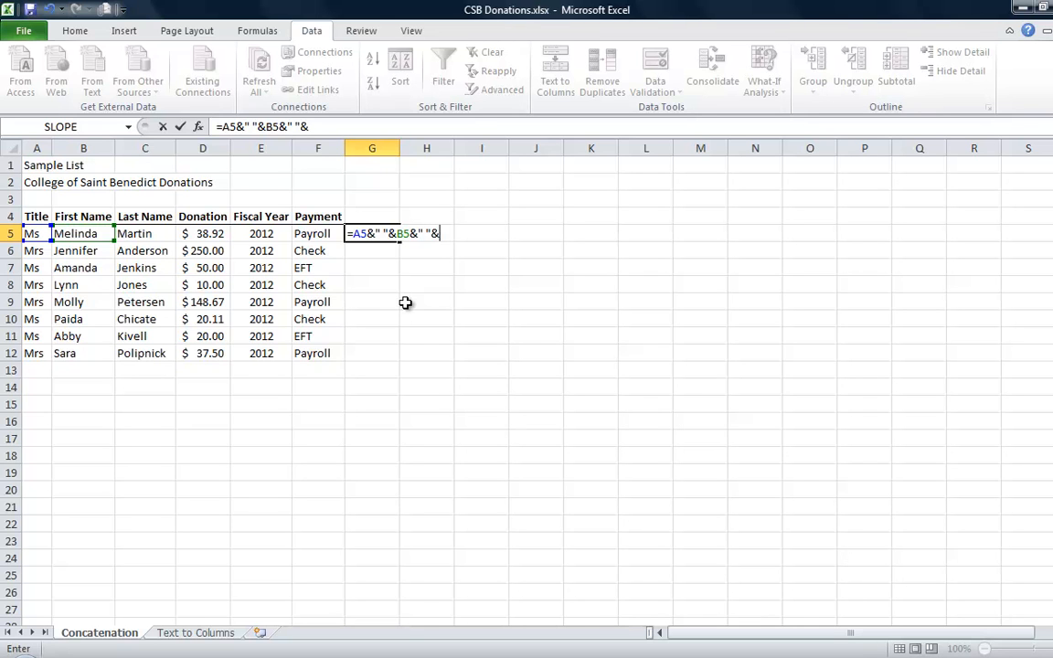
{"action": "key", "text": "Left"}
{"action": "key", "text": "Left"}
{"action": "key", "text": "Left"}
{"action": "key", "text": "Left"}
{"action": "key", "text": "Left"}
{"action": "key", "text": "Right"}
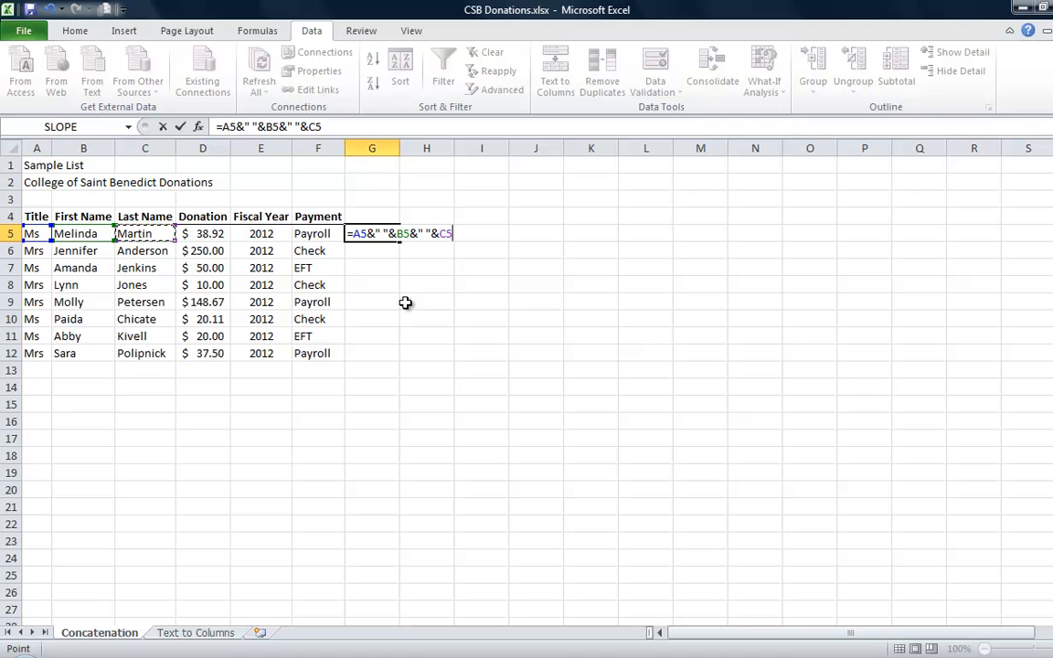
{"action": "key", "text": "Return"}
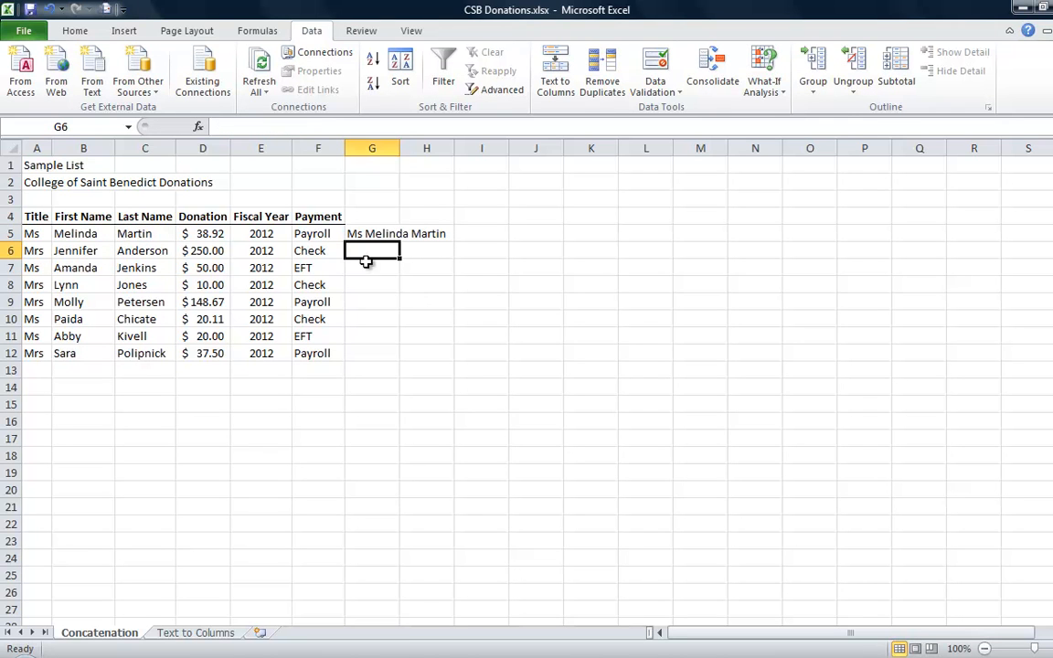
Copy the full-name formula from G5 and paste it into G5:G12, and undo the paste.
{"action": "left_click", "coordinate": [368, 234]}
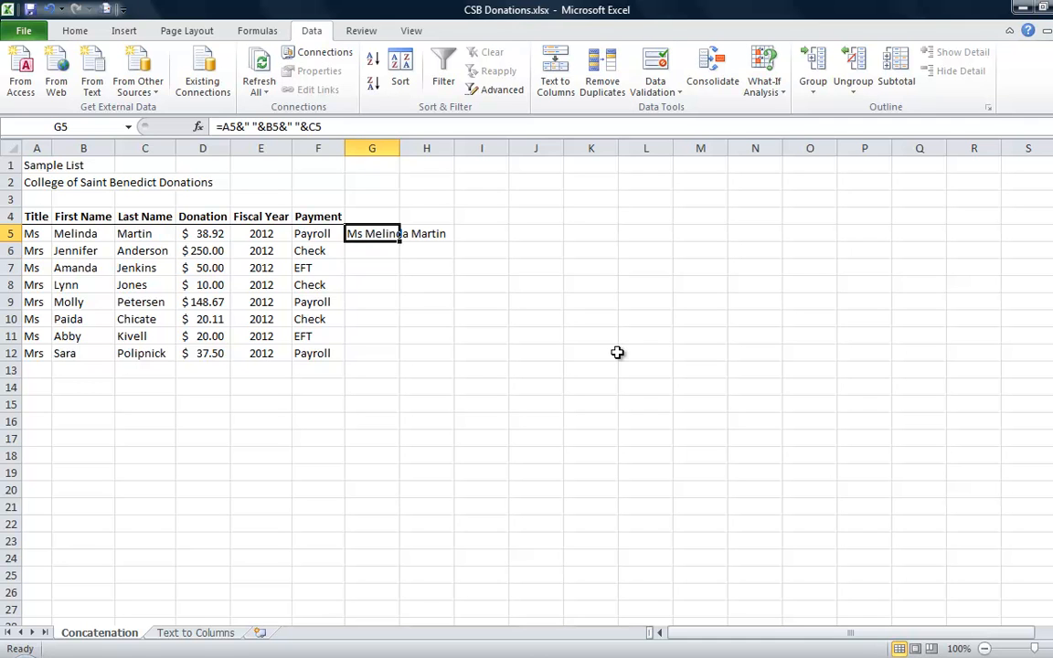
{"action": "key", "text": "ctrl+c"}
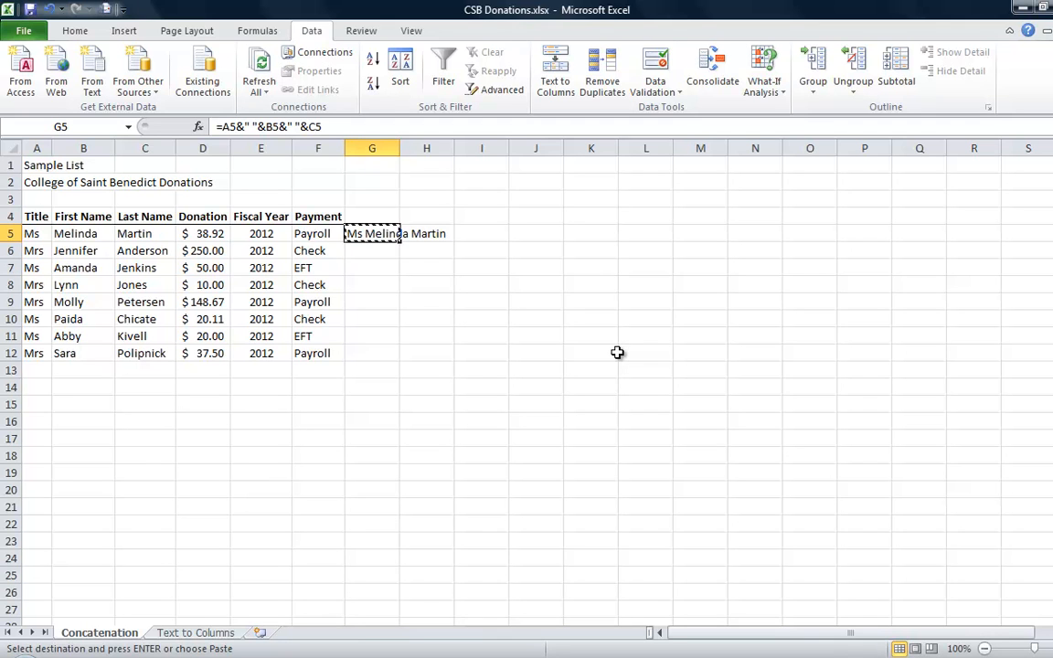
{"action": "key", "text": "shift+Down"}
{"action": "key", "text": "shift+Down"}
{"action": "key", "text": "shift+Down"}
{"action": "key", "text": "shift+Down"}
{"action": "key", "text": "shift+Down"}
{"action": "key", "text": "shift+Down"}
{"action": "key", "text": "shift+Down"}
{"action": "key", "text": "Return"}
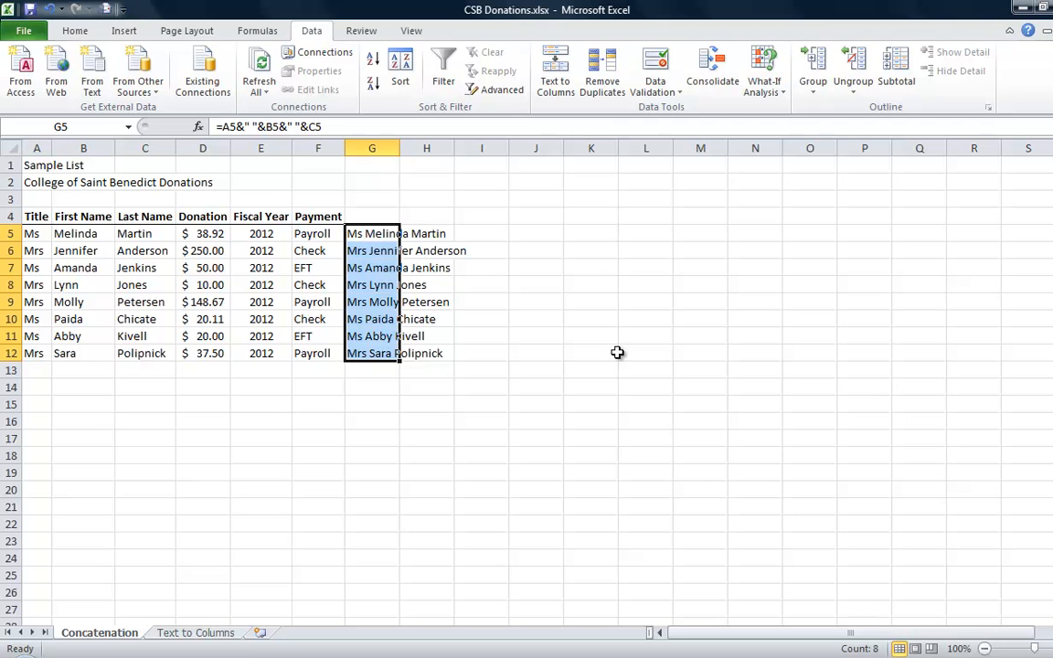
{"action": "left_click", "coordinate": [50, 9]}
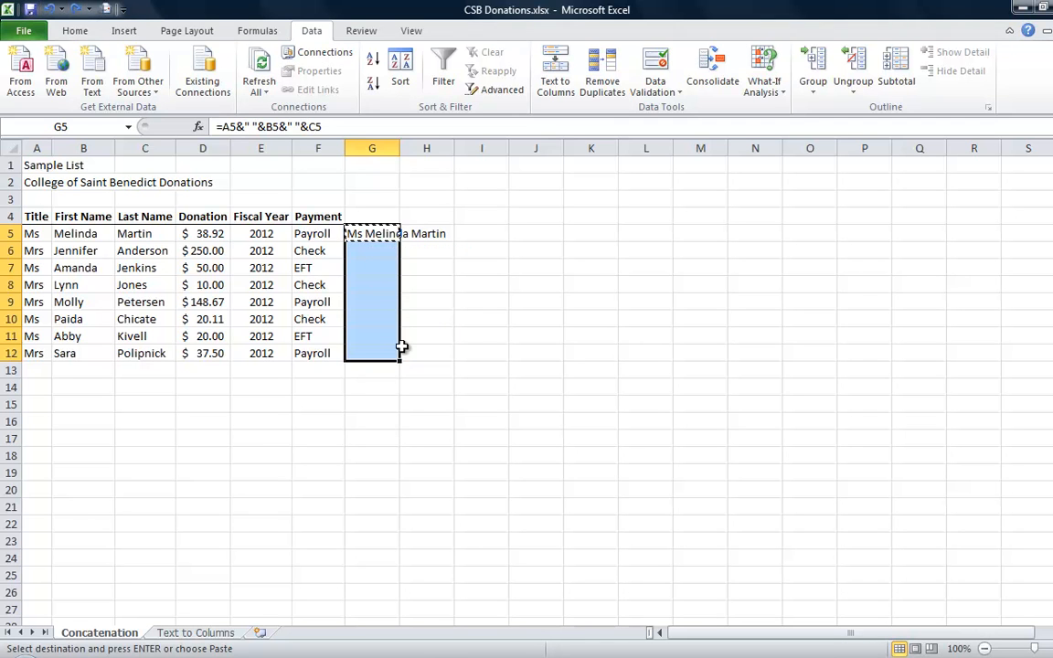
AutoFill the full-name formula from G5 down to row 12, and undo the fill.
{"action": "left_click", "coordinate": [353, 234]}
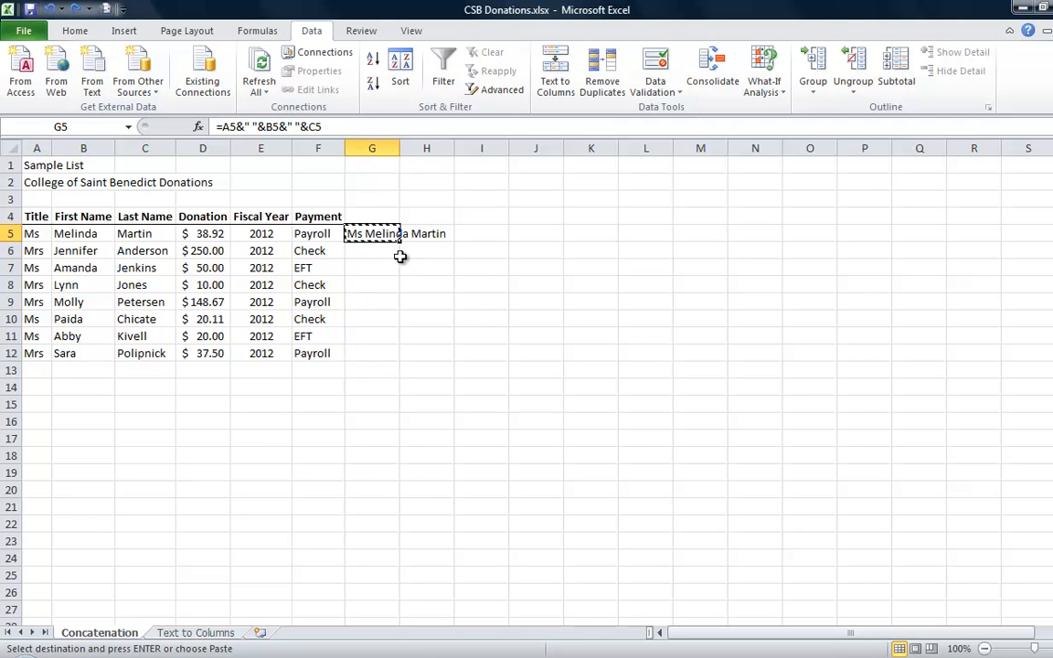
{"action": "left_click", "coordinate": [396, 254]}
{"action": "left_click", "coordinate": [397, 265]}
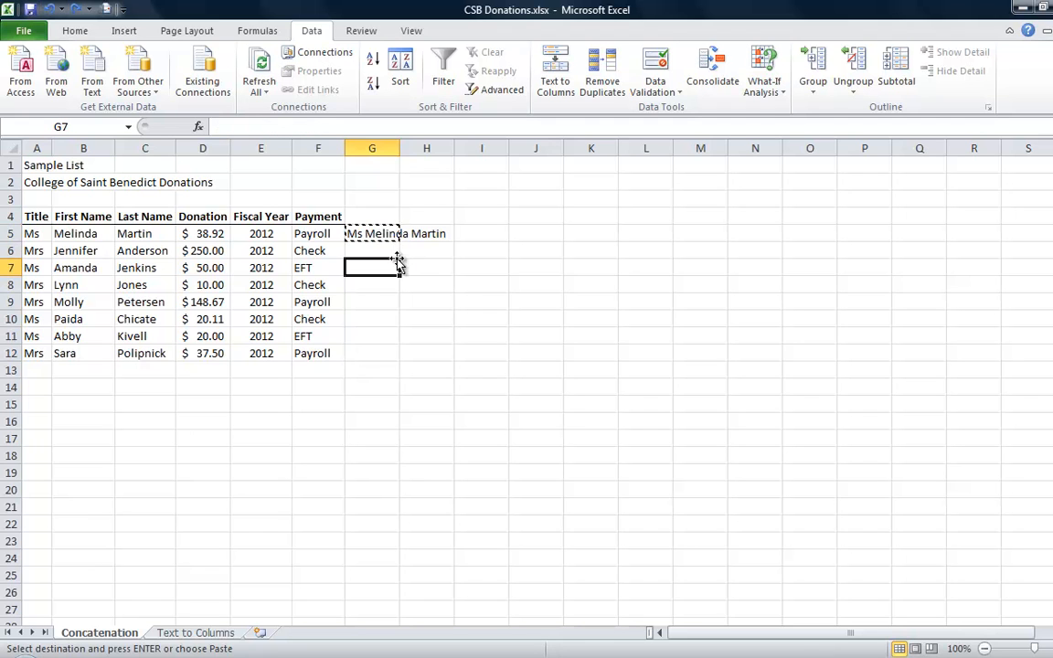
{"action": "key", "text": "Up"}
{"action": "key", "text": "Up"}
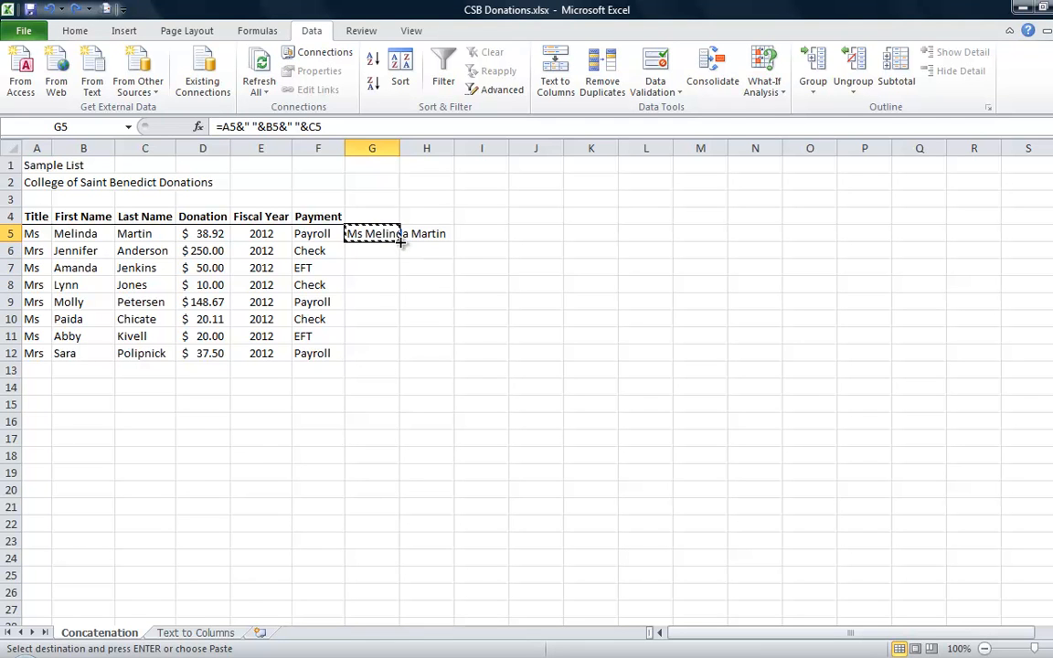
{"action": "double_click", "coordinate": [400, 241]}
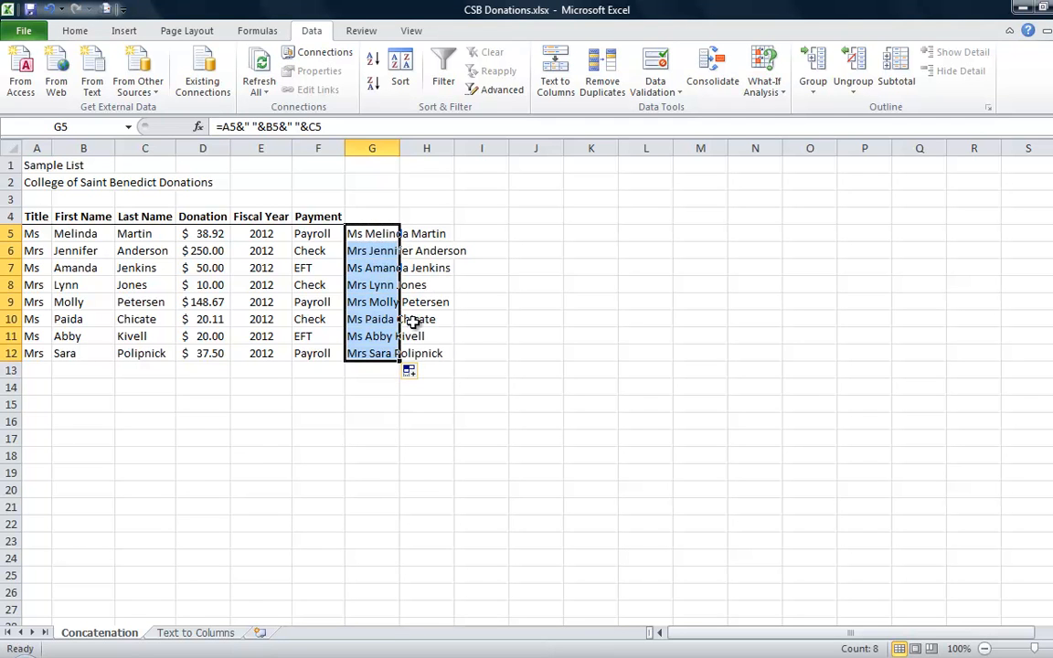
{"action": "left_click", "coordinate": [49, 9]}
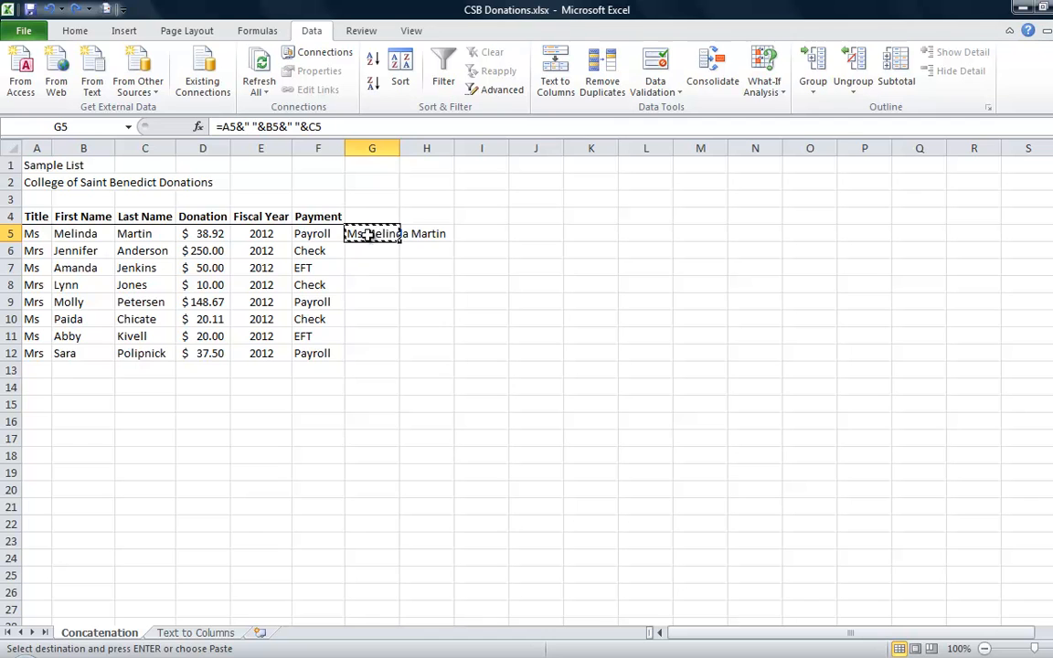
Append the text " donated ", with a space on each side of the word, to the full-name formula in G5.
{"action": "double_click", "coordinate": [365, 234]}
{"action": "left_click", "coordinate": [327, 128]}
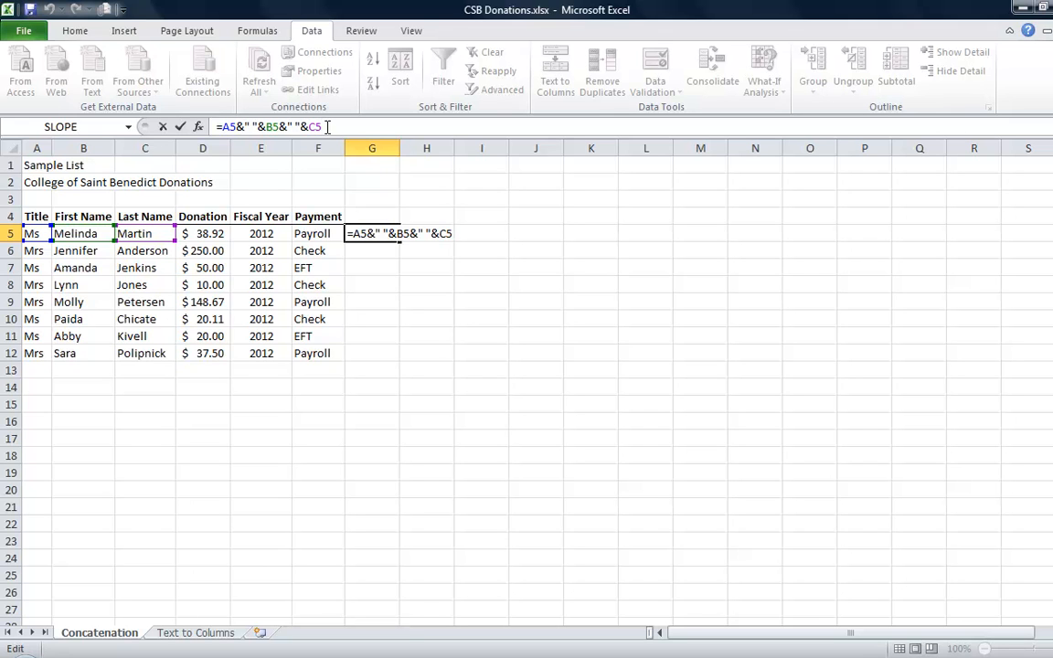
{"action": "type", "text": "&\" \"&C5&\" donat"}
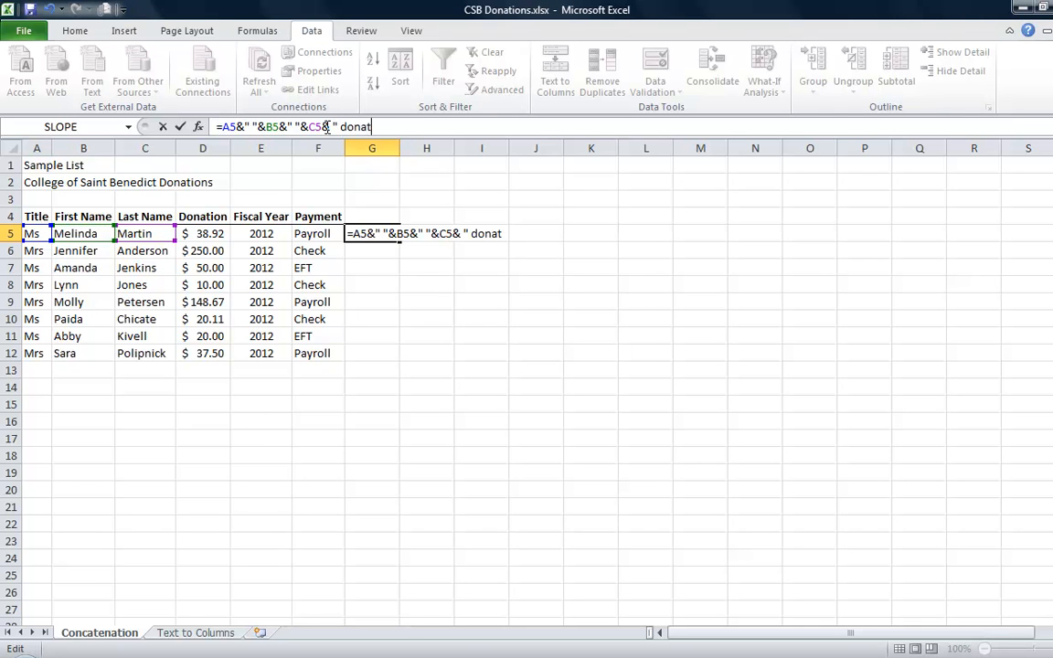
{"action": "type", "text": "ed \""}
Append the donation to the G5 formula as TEXT(D5, "$#,##0"), and complete the entry.
{"action": "type", "text": "& text("}
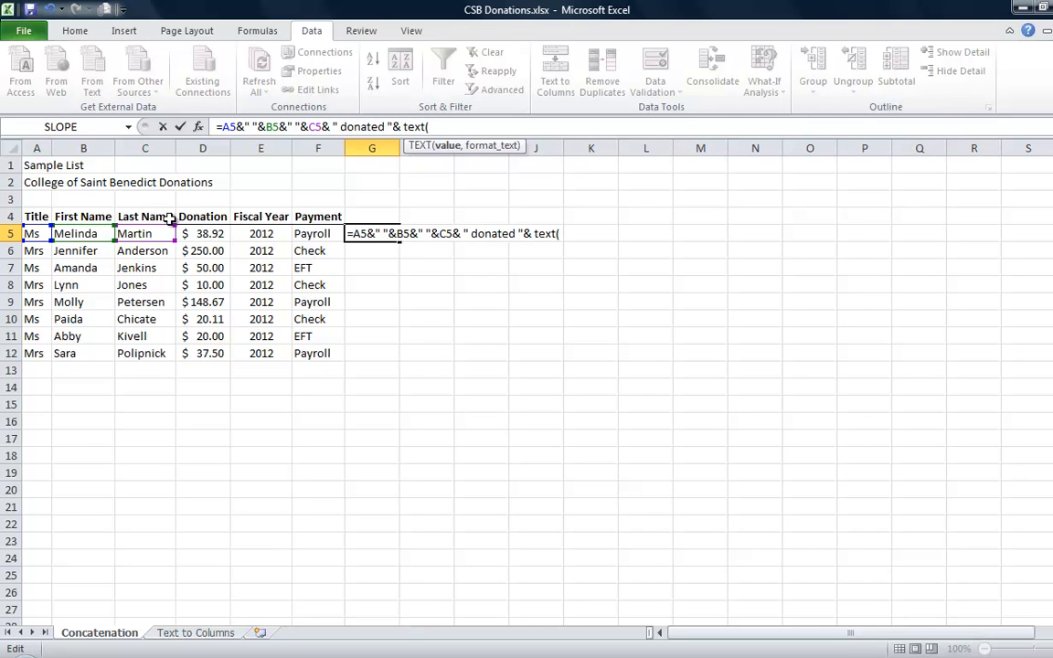
{"action": "left_click", "coordinate": [201, 236]}
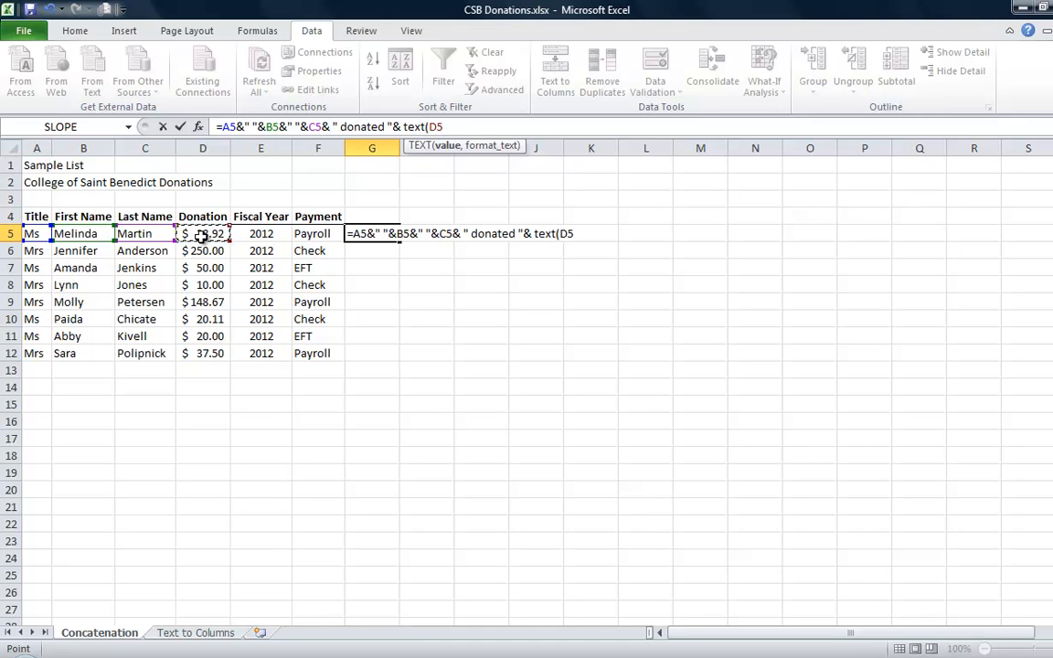
{"action": "type", "text": ","}
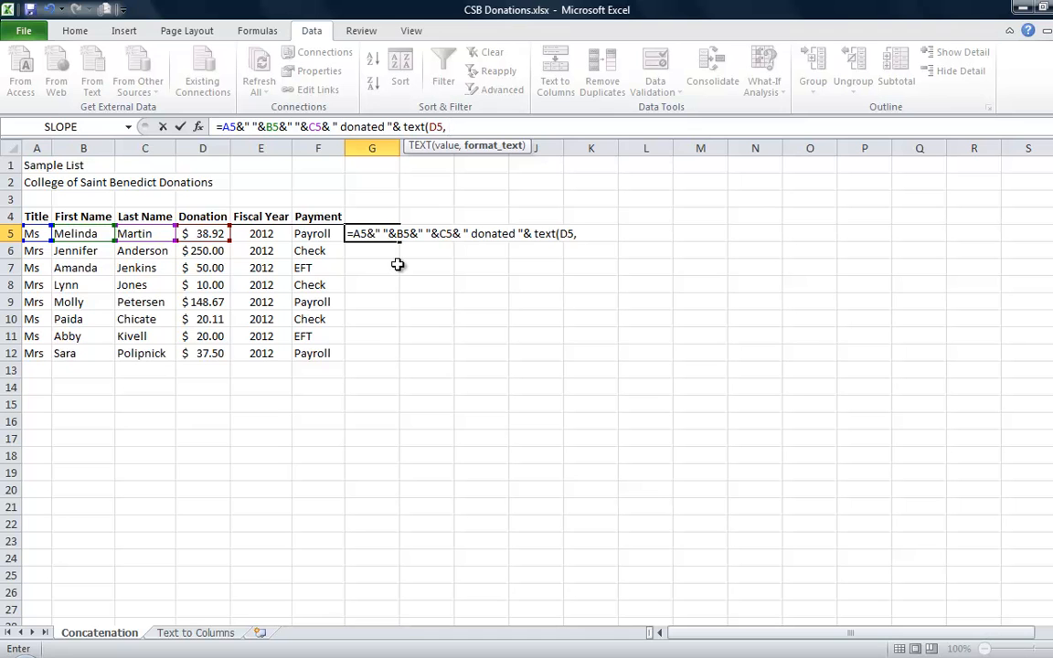
{"action": "type", "text": " \"$#,##0"}
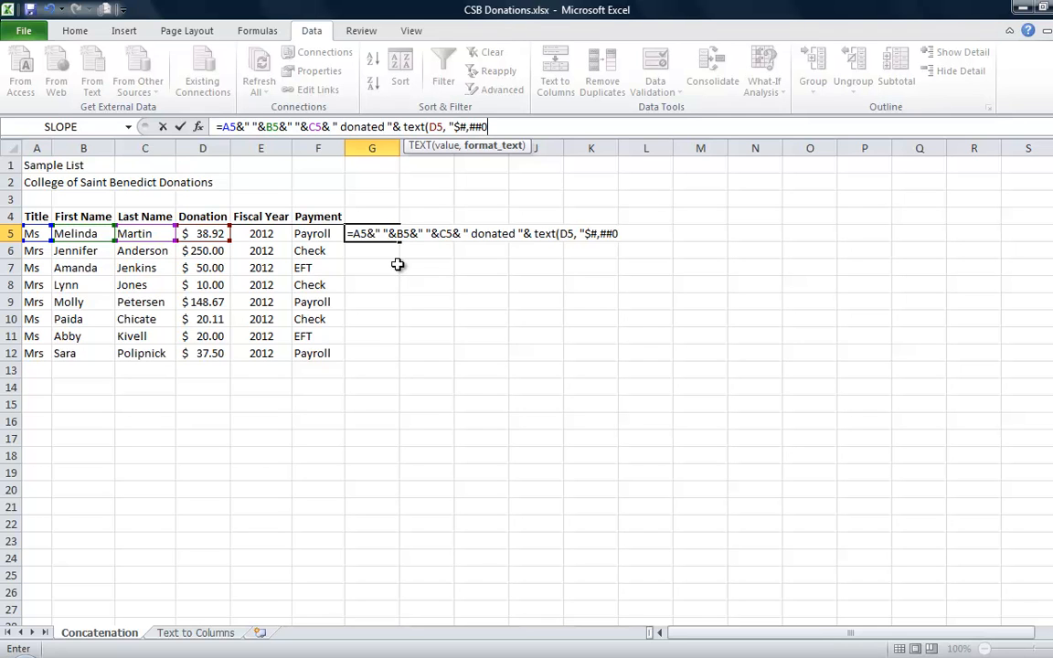
{"action": "type", "text": "\")"}
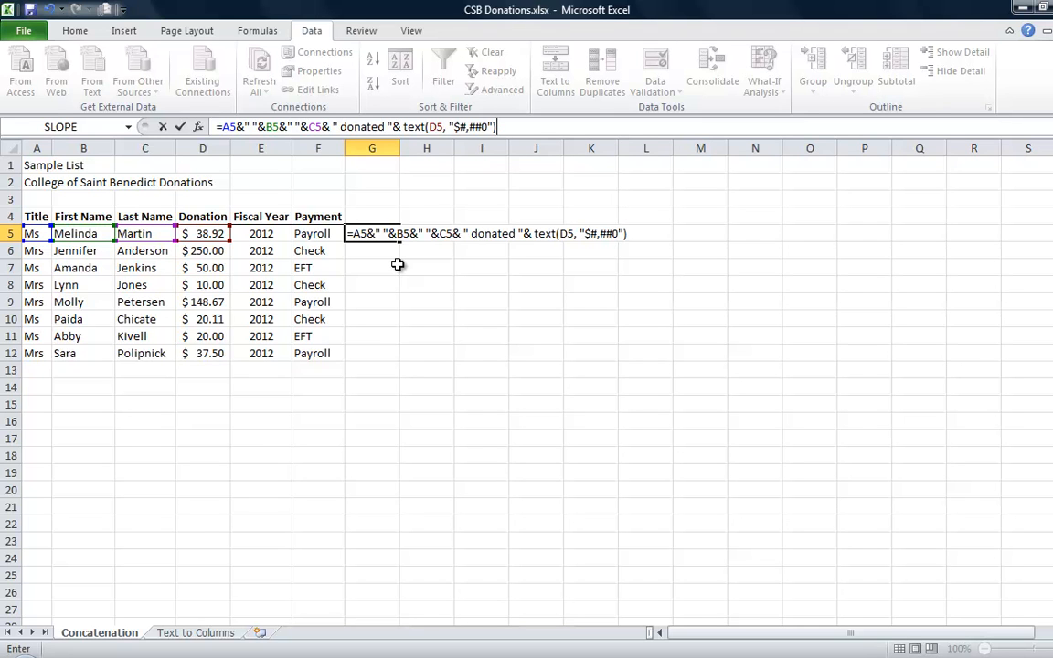
{"action": "key", "text": "Return"}
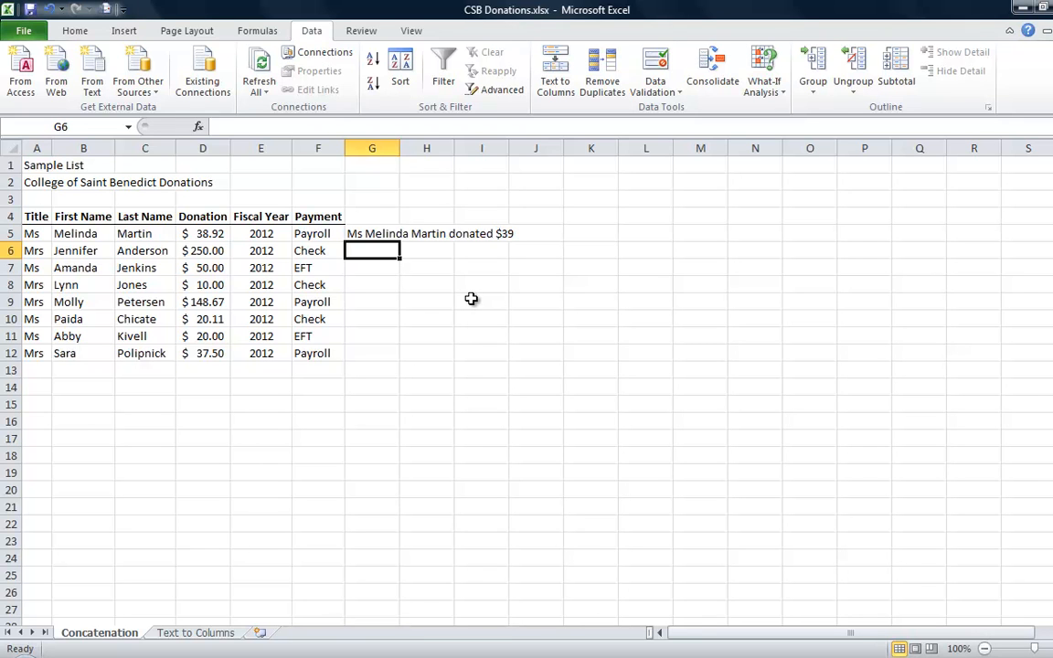
Change the TEXT format in the G5 formula to "$#,##0.00", and dismiss the Windows color scheme message.
{"action": "double_click", "coordinate": [367, 234]}
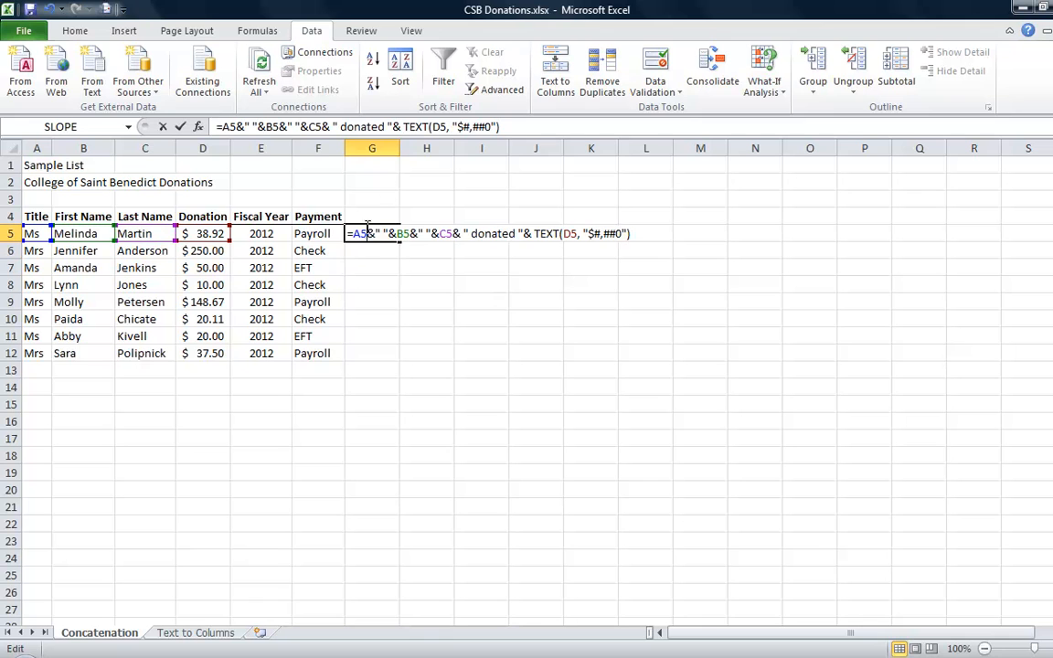
{"action": "left_click", "coordinate": [495, 127]}
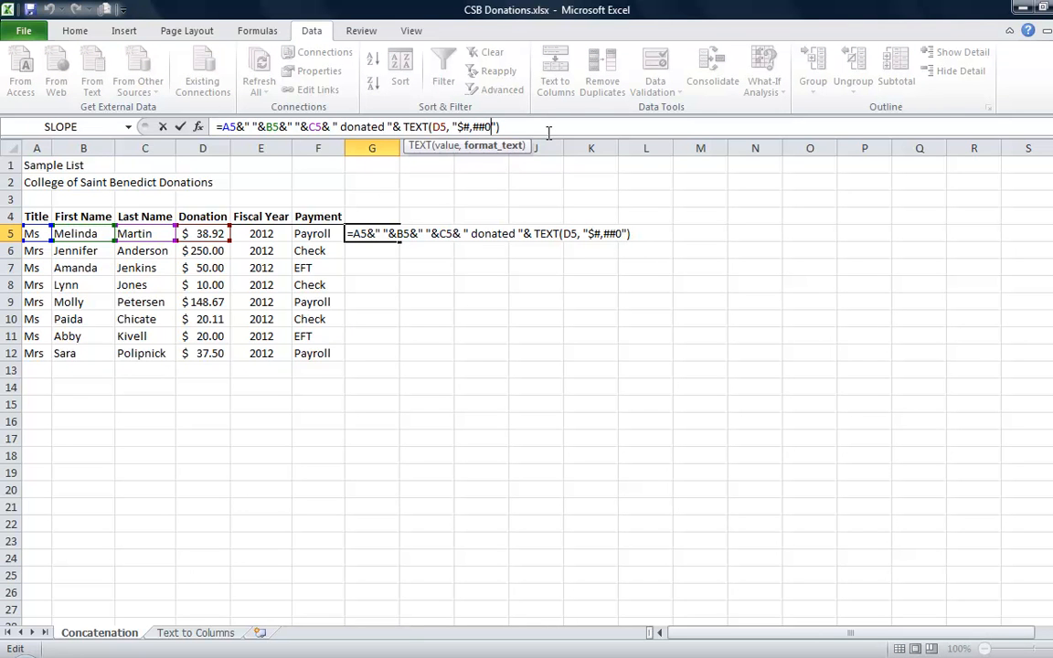
{"action": "type", "text": ".00"}
{"action": "key", "text": "Return"}
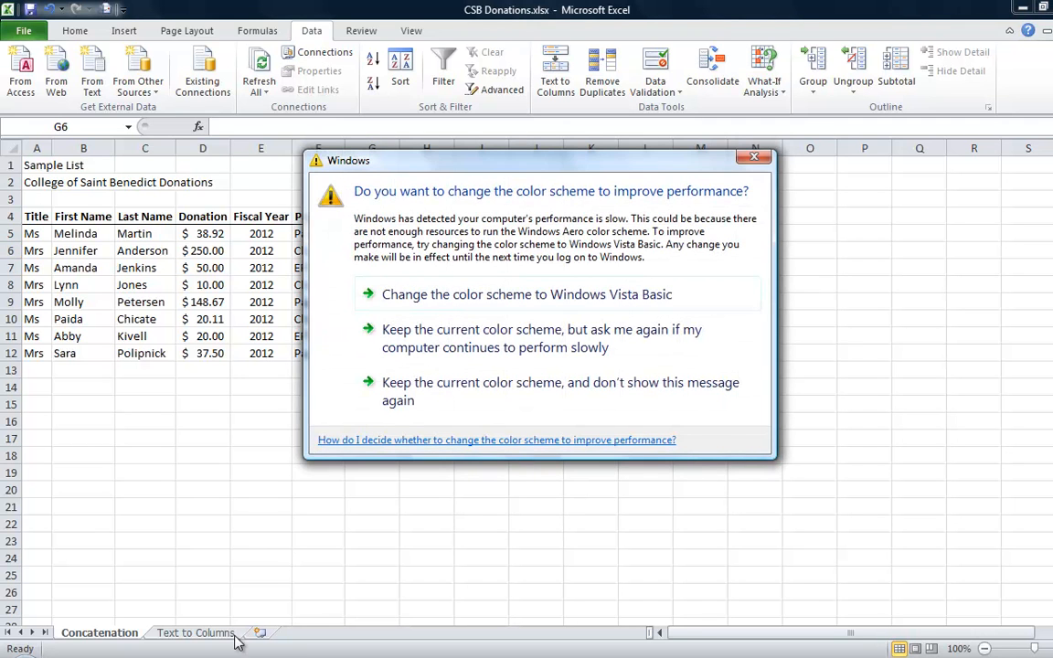
{"action": "left_click", "coordinate": [768, 160]}
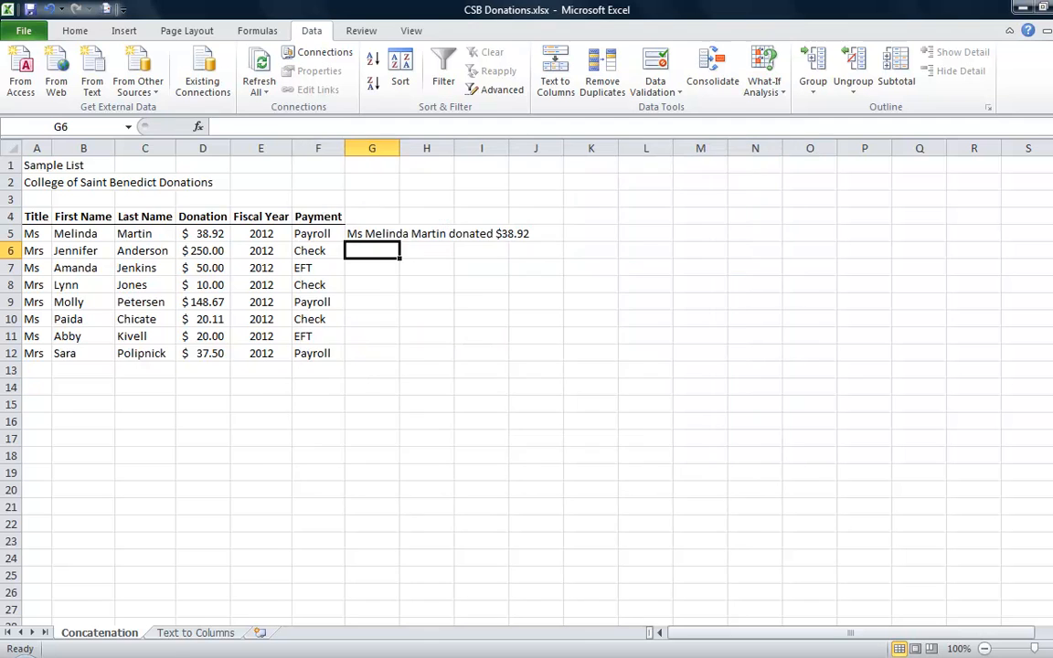
On the Text to Columns sheet, set up a delimited split of names A5:A12 with Space as the only delimiter, continuing to the column data formats.
{"action": "left_click", "coordinate": [172, 637]}
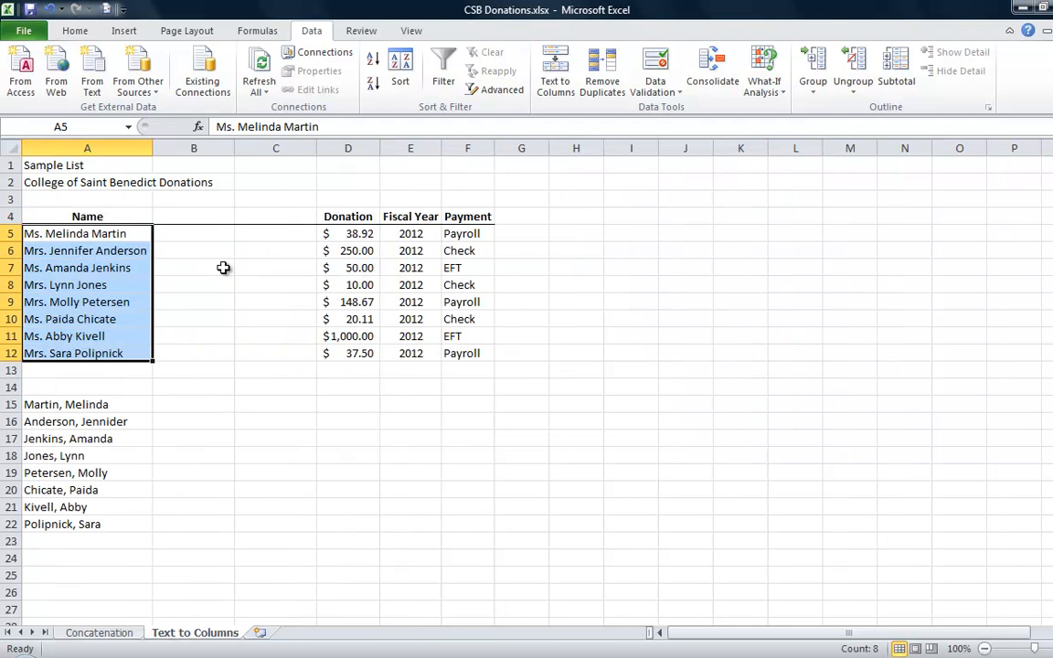
{"action": "left_click", "coordinate": [133, 235]}
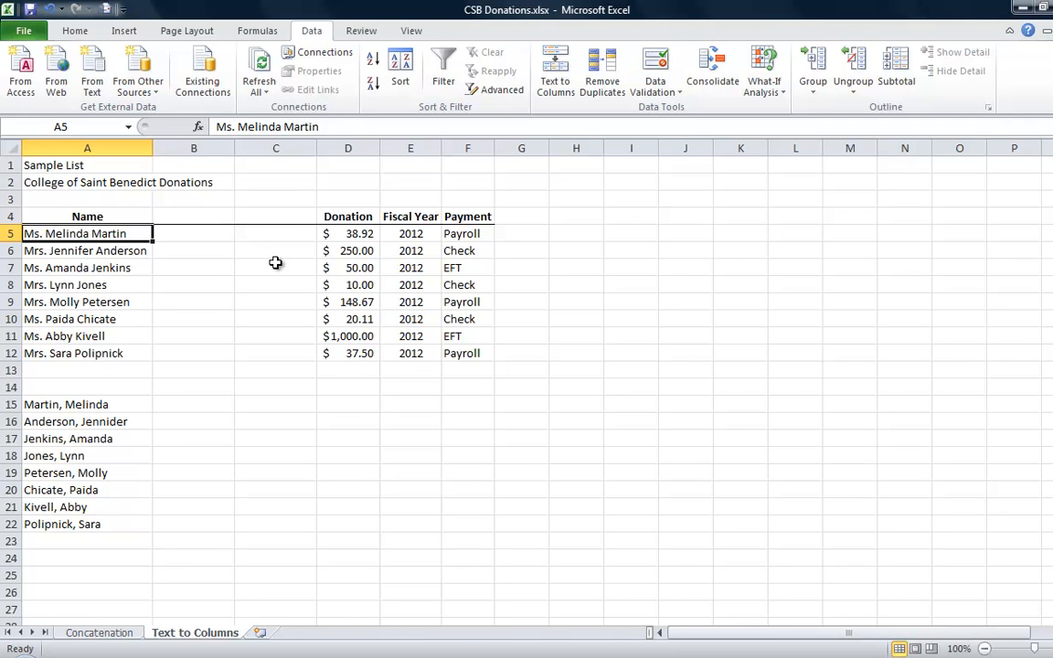
{"action": "left_click_drag", "start_coordinate": [133, 234], "coordinate": [115, 355]}
{"action": "left_click", "coordinate": [116, 236]}
{"action": "key", "text": "ctrl+shift+Down"}
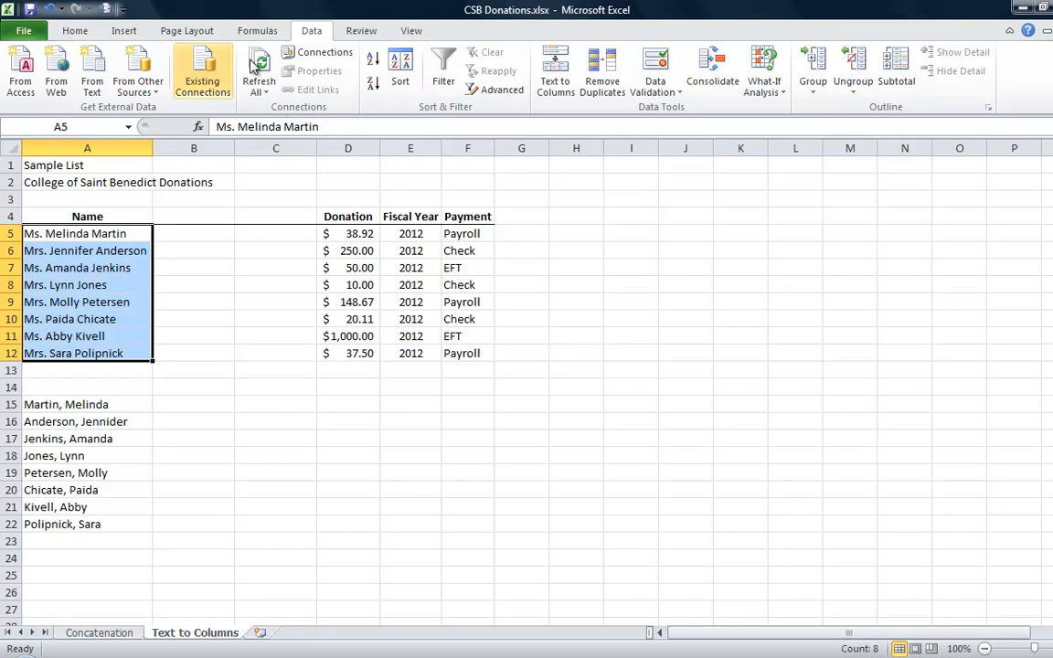
{"action": "left_click", "coordinate": [558, 87]}
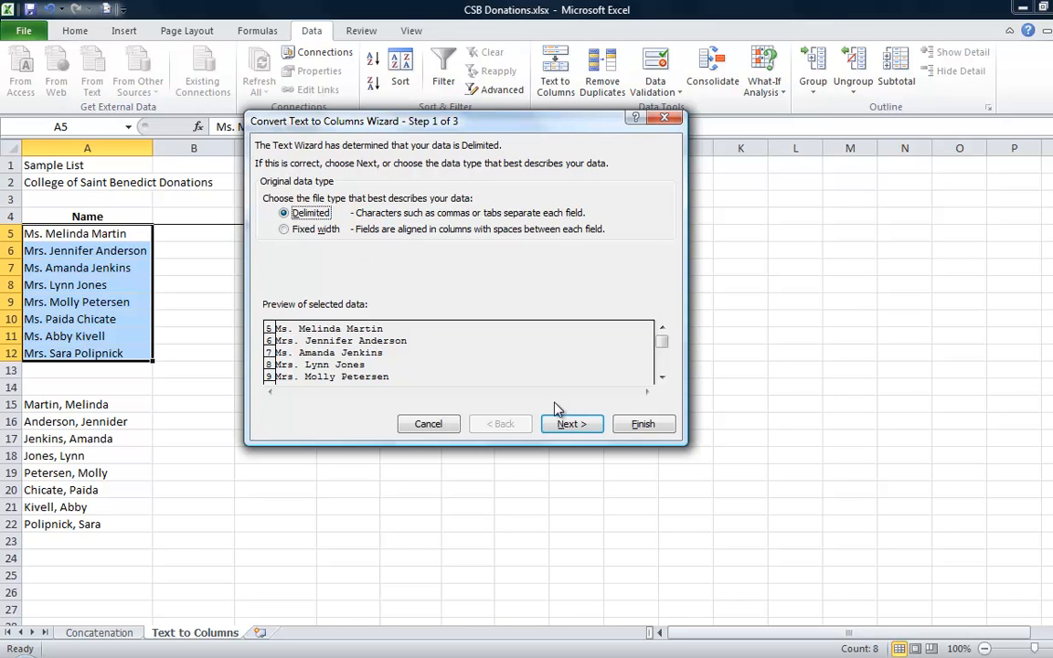
{"action": "left_click", "coordinate": [572, 424]}
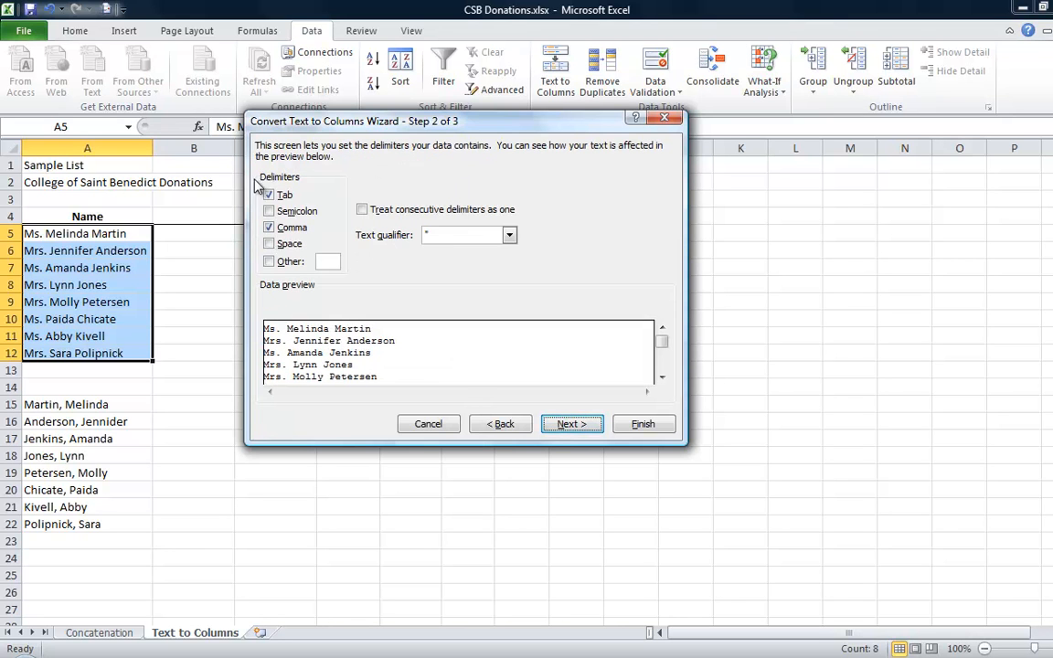
{"action": "left_click", "coordinate": [268, 226]}
{"action": "left_click", "coordinate": [268, 195]}
{"action": "left_click", "coordinate": [268, 244]}
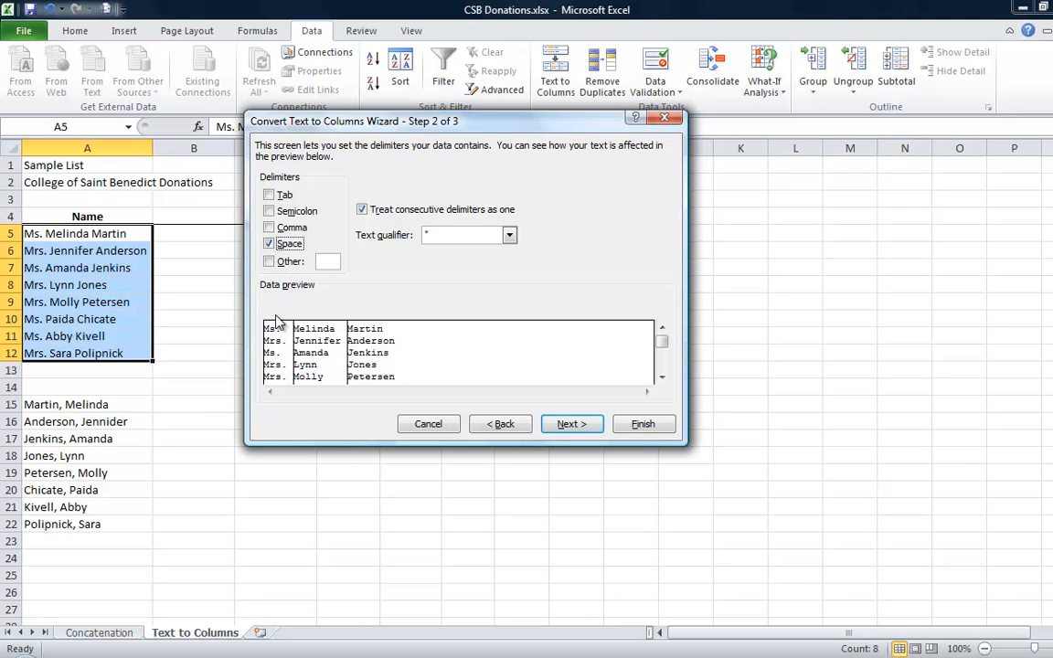
{"action": "left_click", "coordinate": [568, 424]}
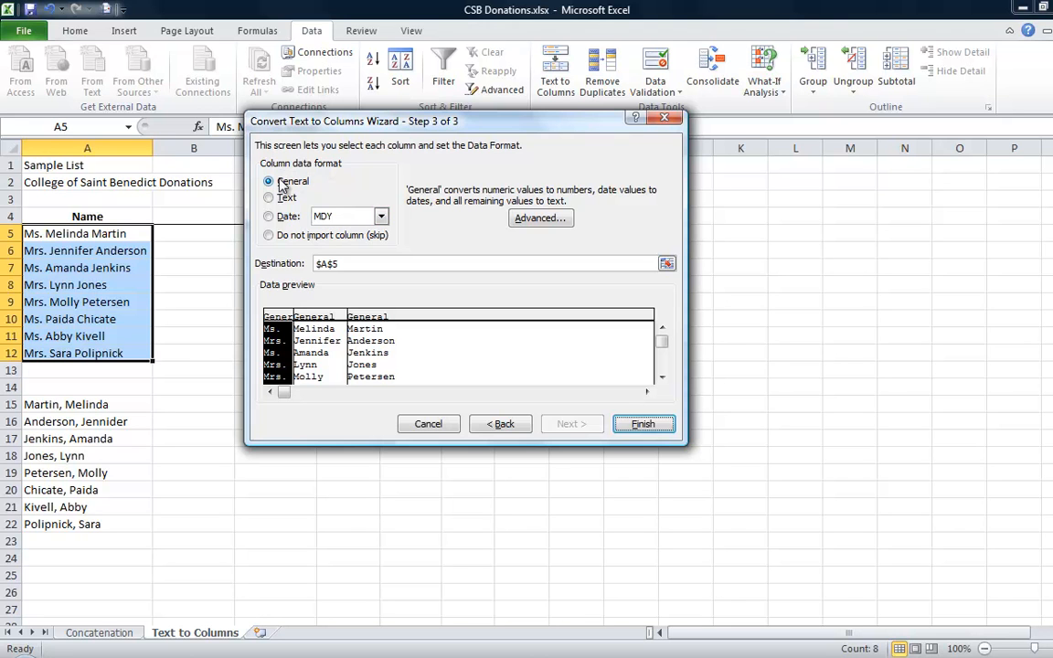
Complete the Text to Columns split of names A5:A12, keeping the General column format and destination A5.
{"action": "left_click", "coordinate": [643, 424]}
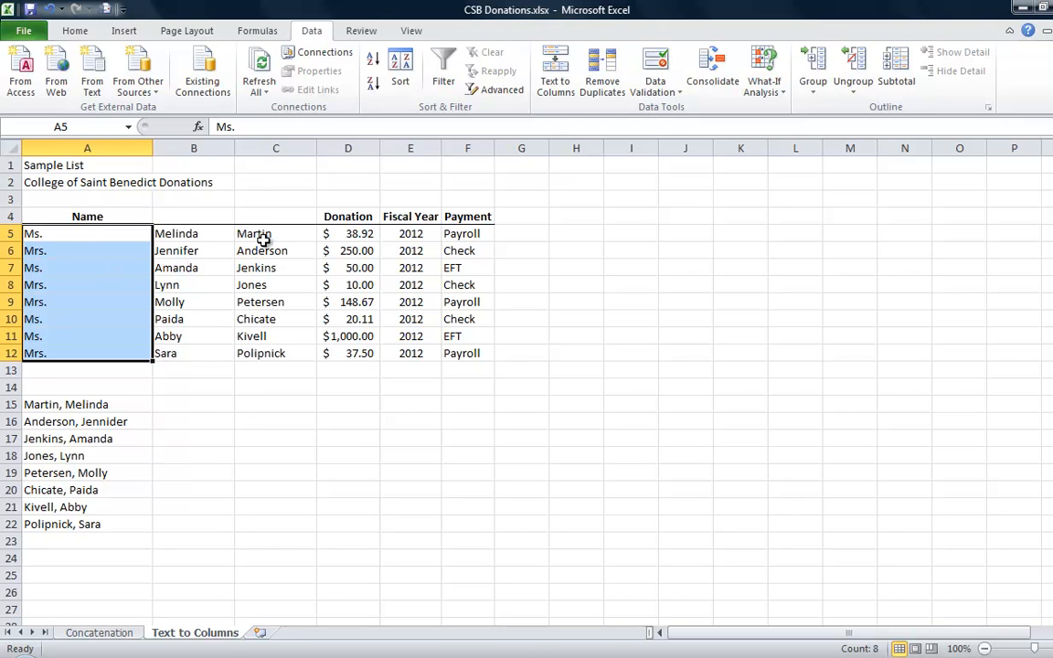
Split the last-name-first entries in A15:A22 into separate columns using Text to Columns, delimited by Comma only, with General format.
{"action": "left_click", "coordinate": [75, 403]}
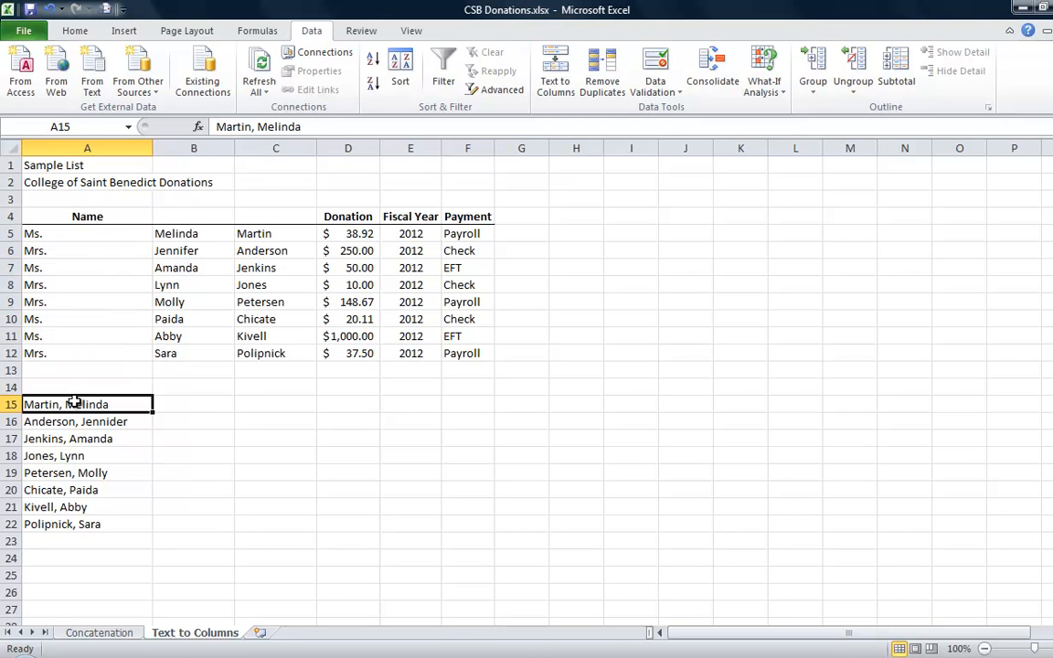
{"action": "key", "text": "ctrl+shift+Down"}
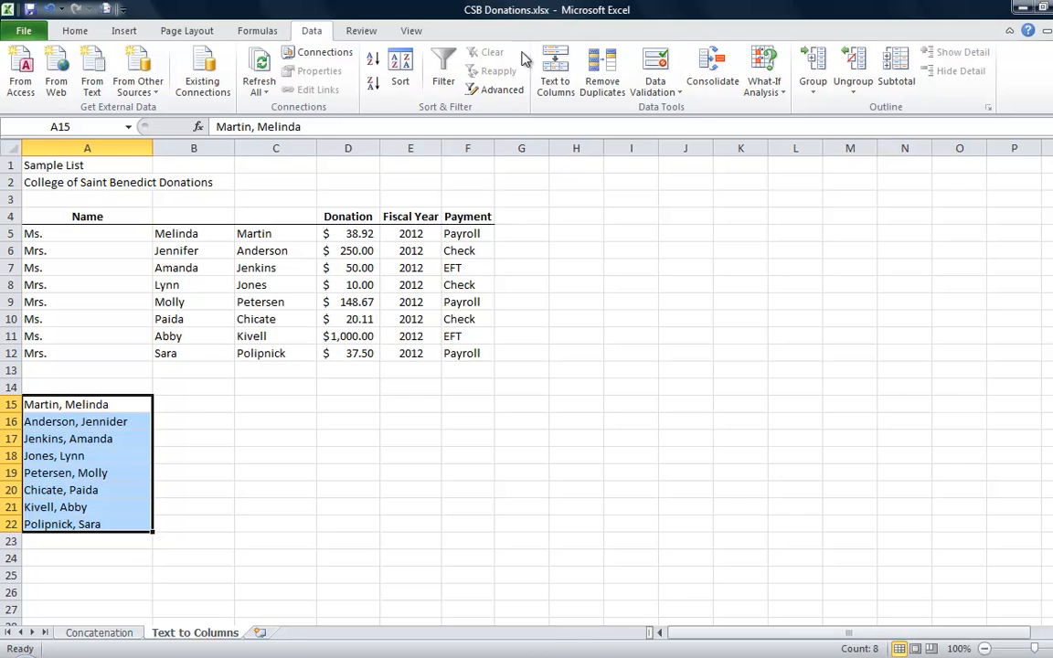
{"action": "left_click", "coordinate": [556, 91]}
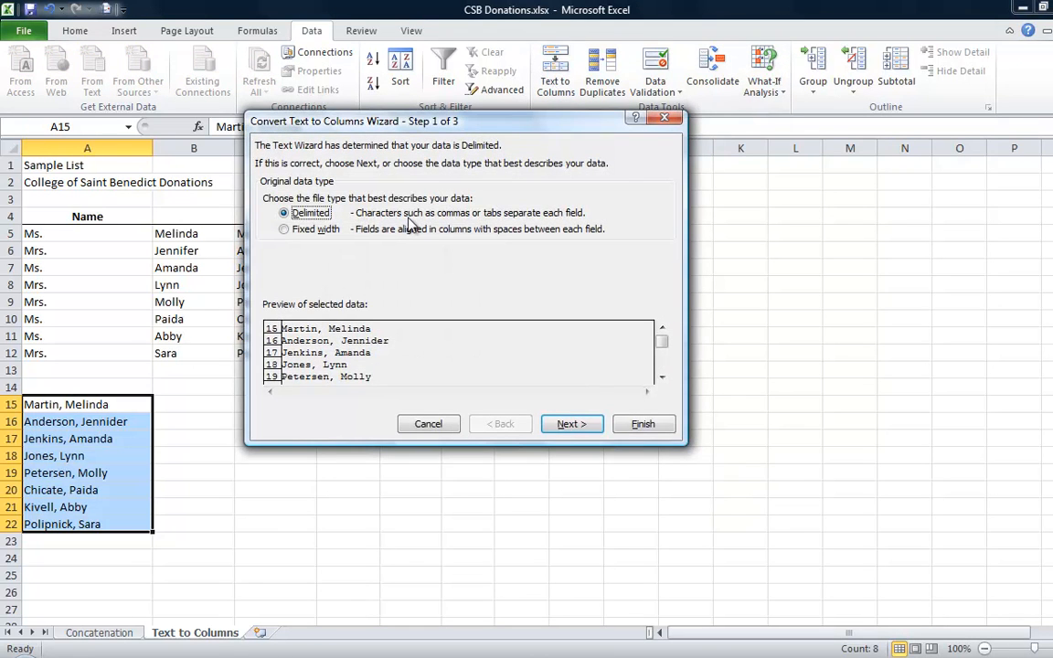
{"action": "left_click", "coordinate": [572, 425]}
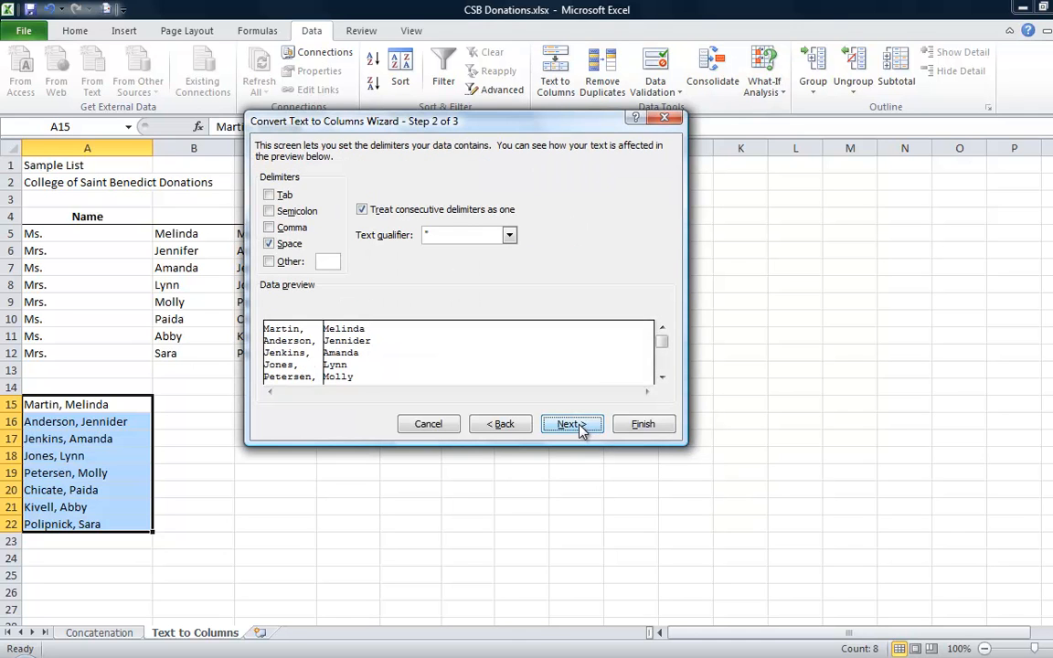
{"action": "left_click", "coordinate": [269, 227]}
{"action": "left_click", "coordinate": [269, 244]}
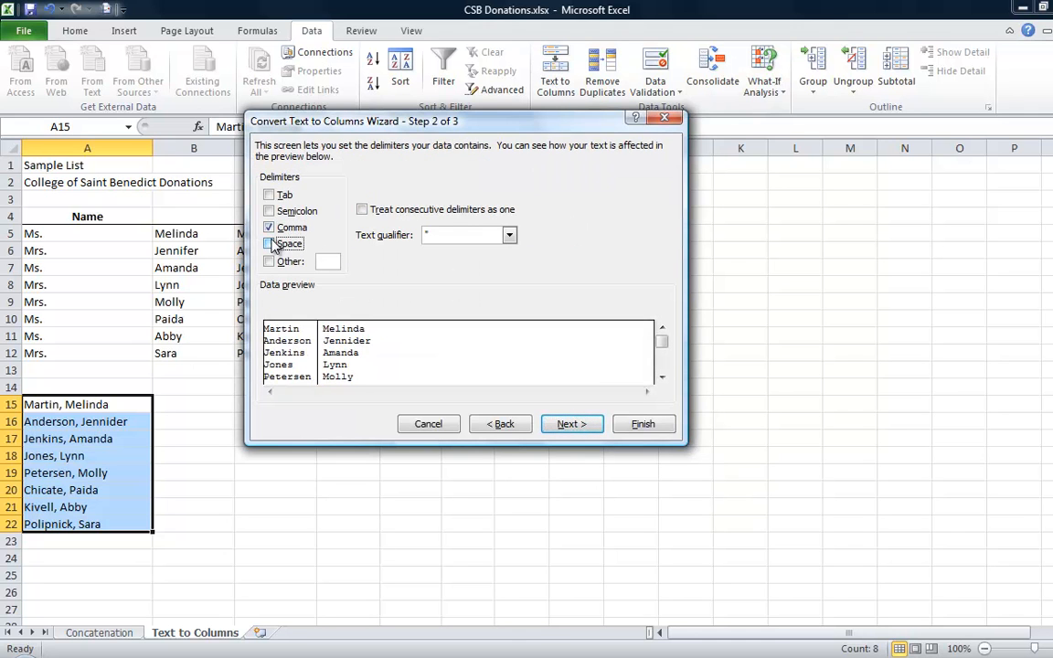
{"action": "left_click", "coordinate": [562, 425]}
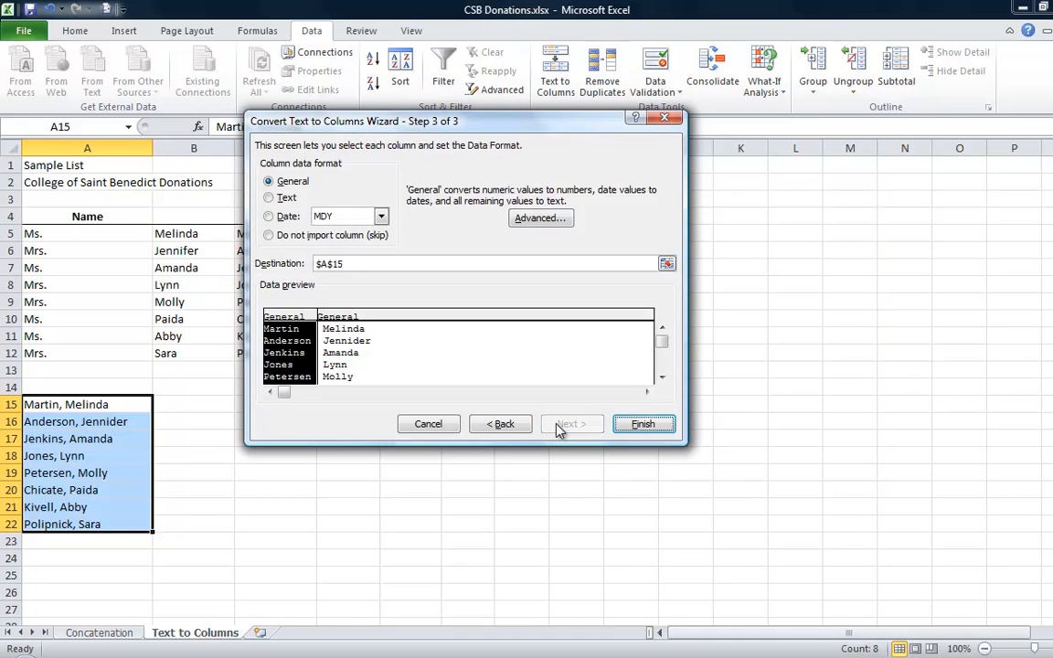
{"action": "left_click", "coordinate": [640, 423]}
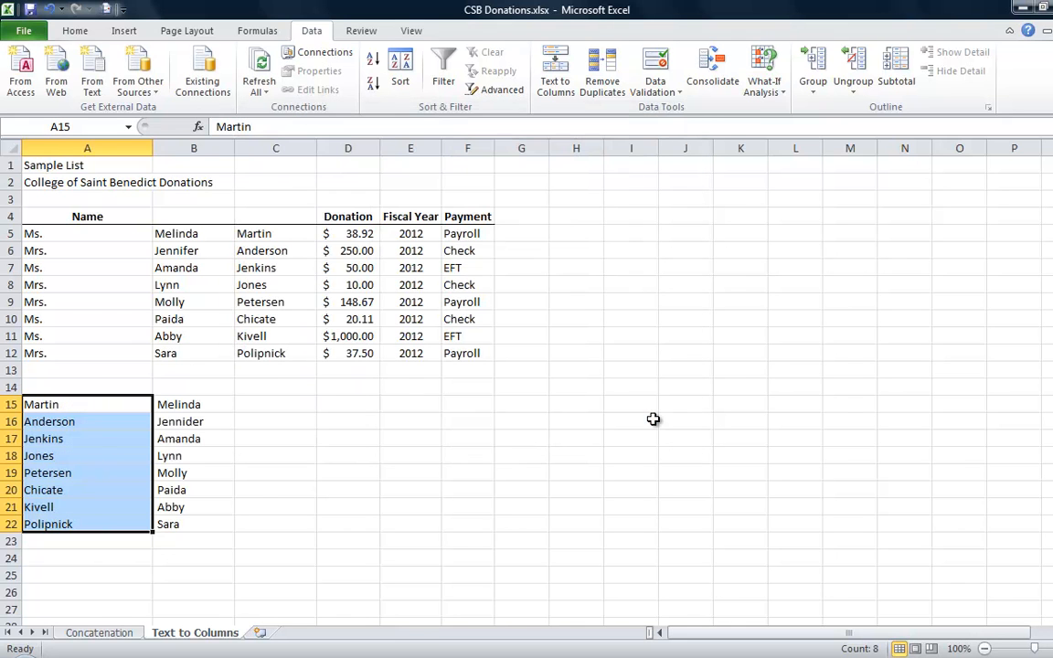